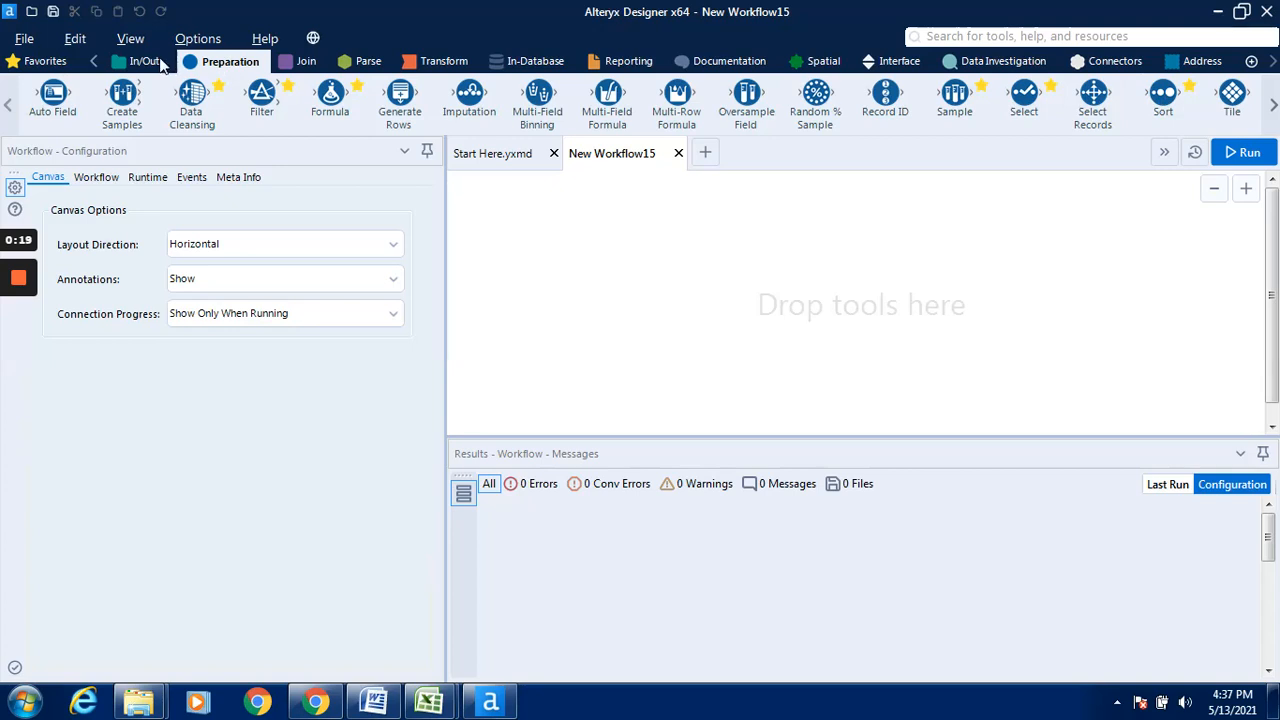
Add an Input Data tool to the canvas and connect it to the Coffee chain sales Excel file in the Sample data excel folder
{"action": "left_click", "coordinate": [147, 62]}
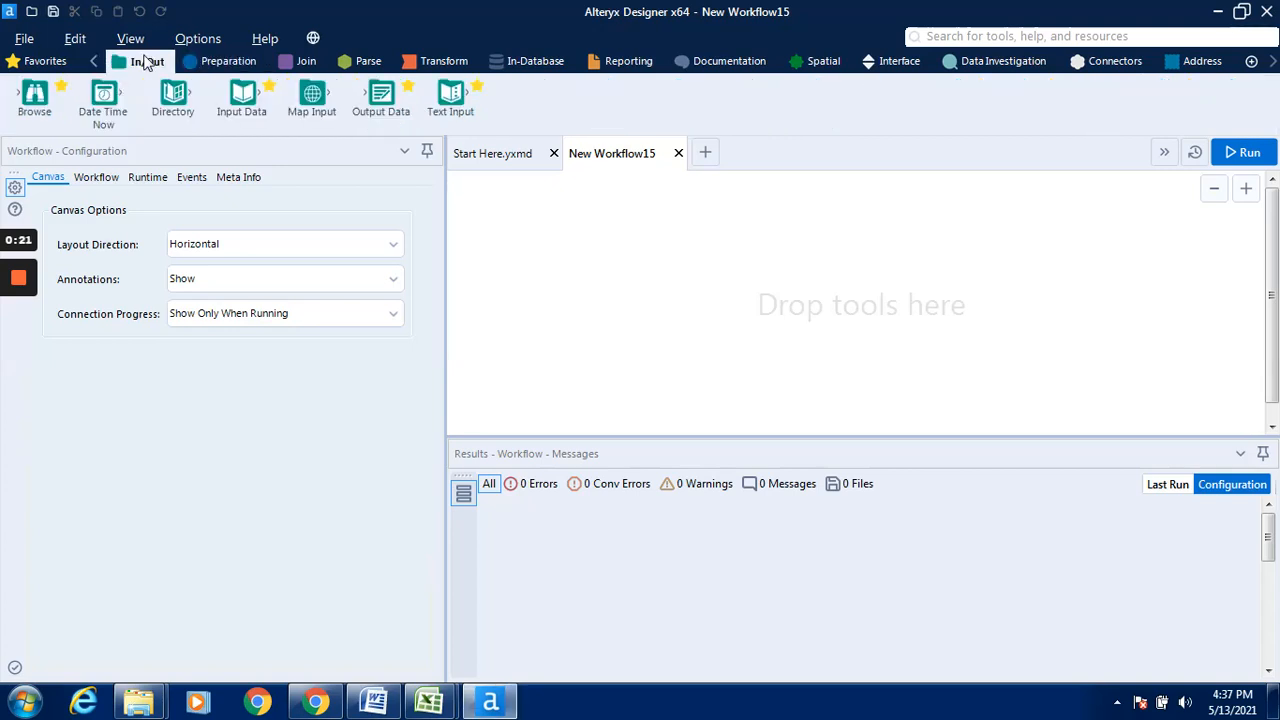
{"action": "left_click_drag", "start_coordinate": [240, 94], "coordinate": [555, 262]}
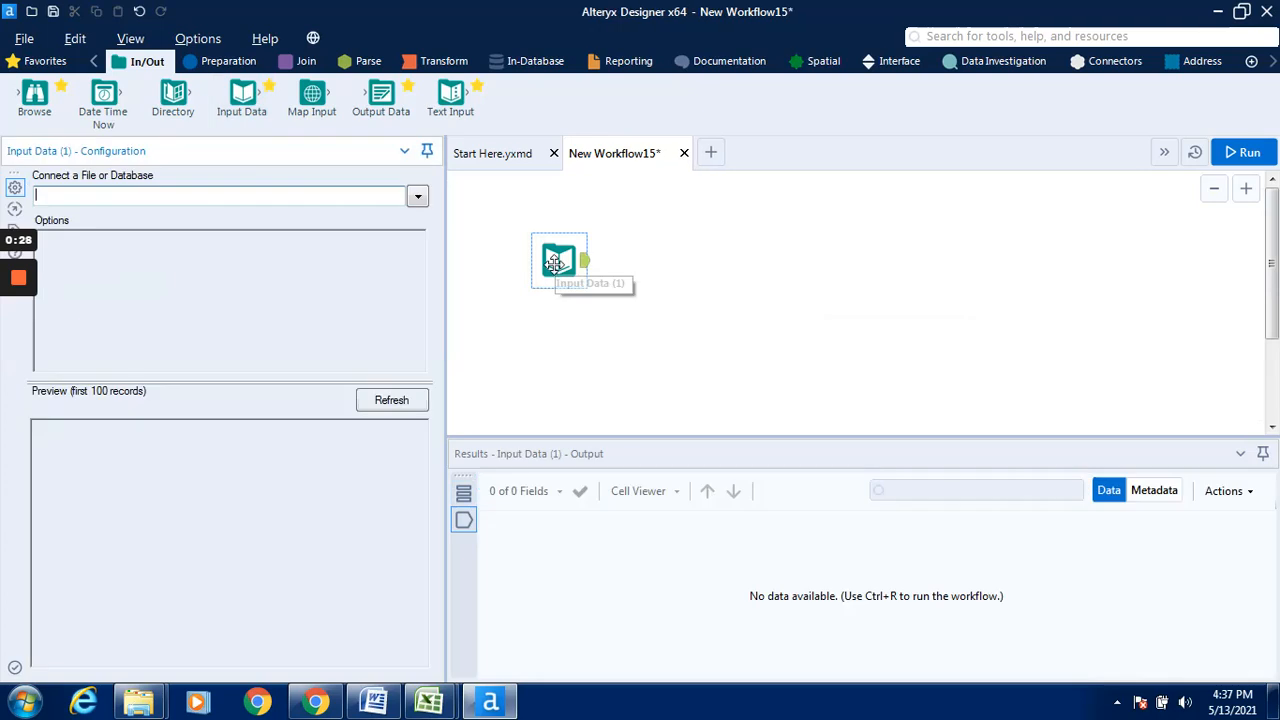
{"action": "left_click", "coordinate": [418, 199]}
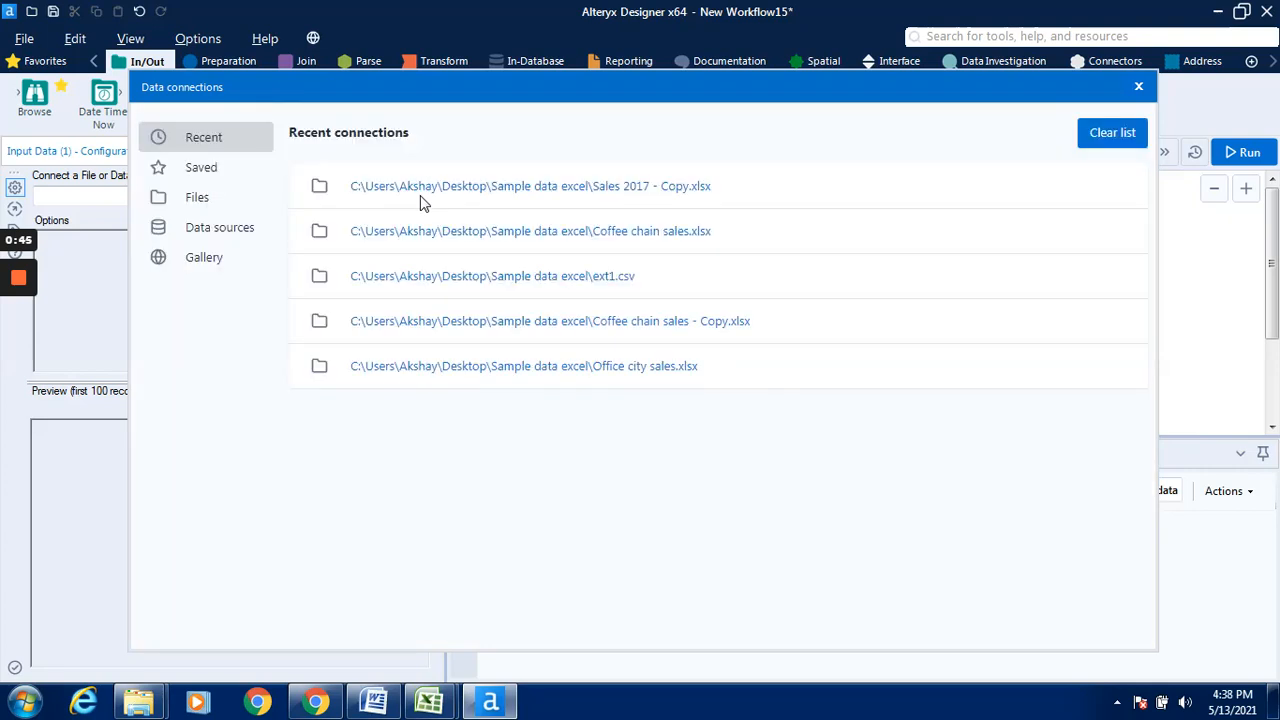
{"action": "left_click", "coordinate": [197, 199]}
{"action": "left_click", "coordinate": [772, 194]}
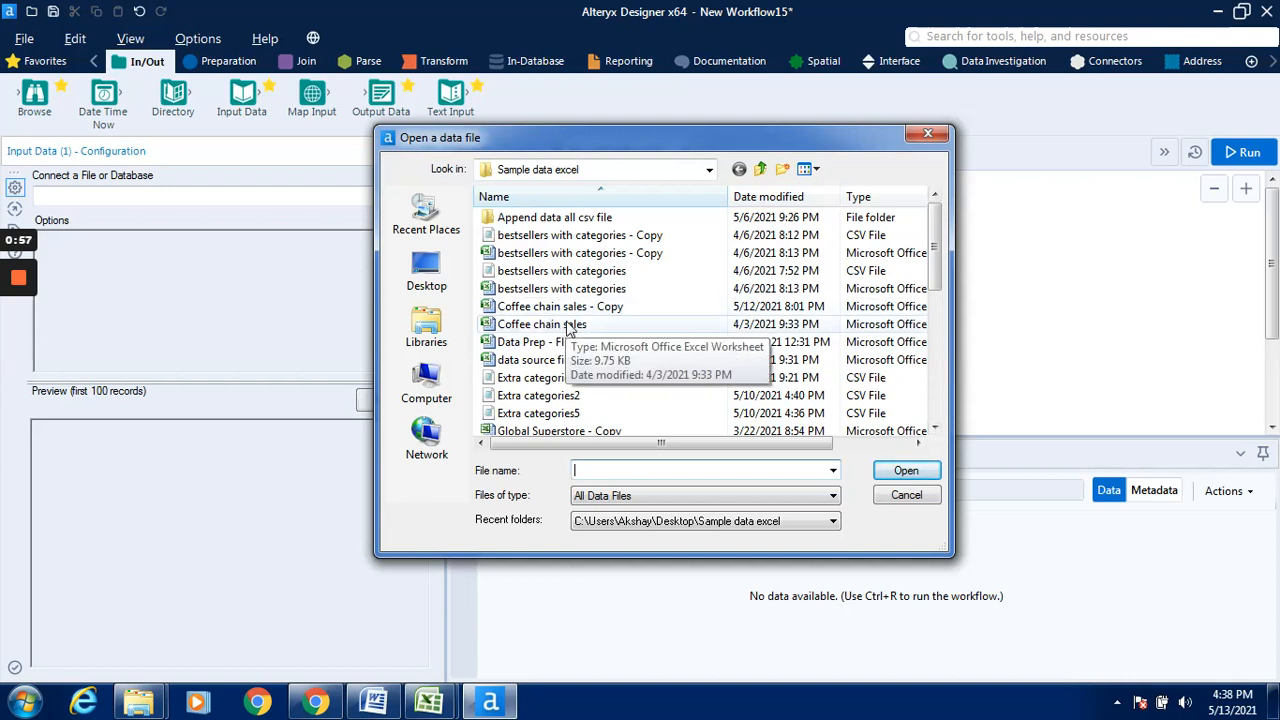
{"action": "left_click", "coordinate": [598, 326]}
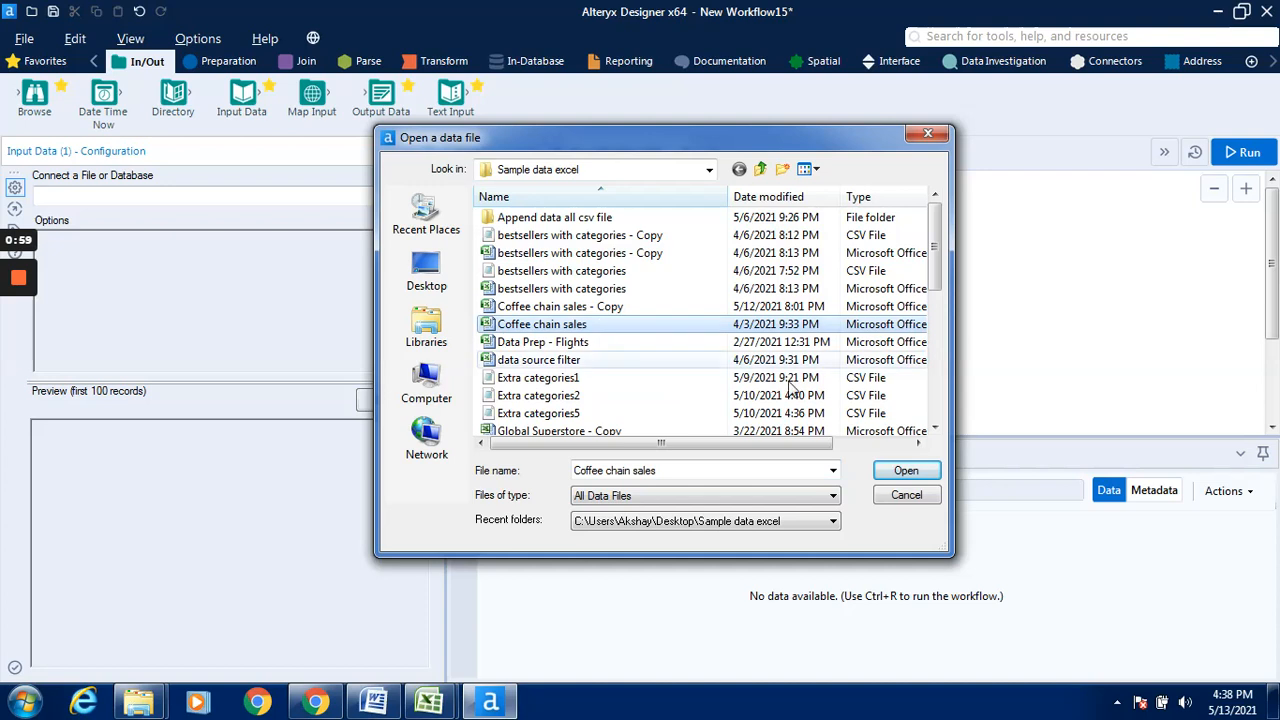
{"action": "left_click", "coordinate": [906, 471]}
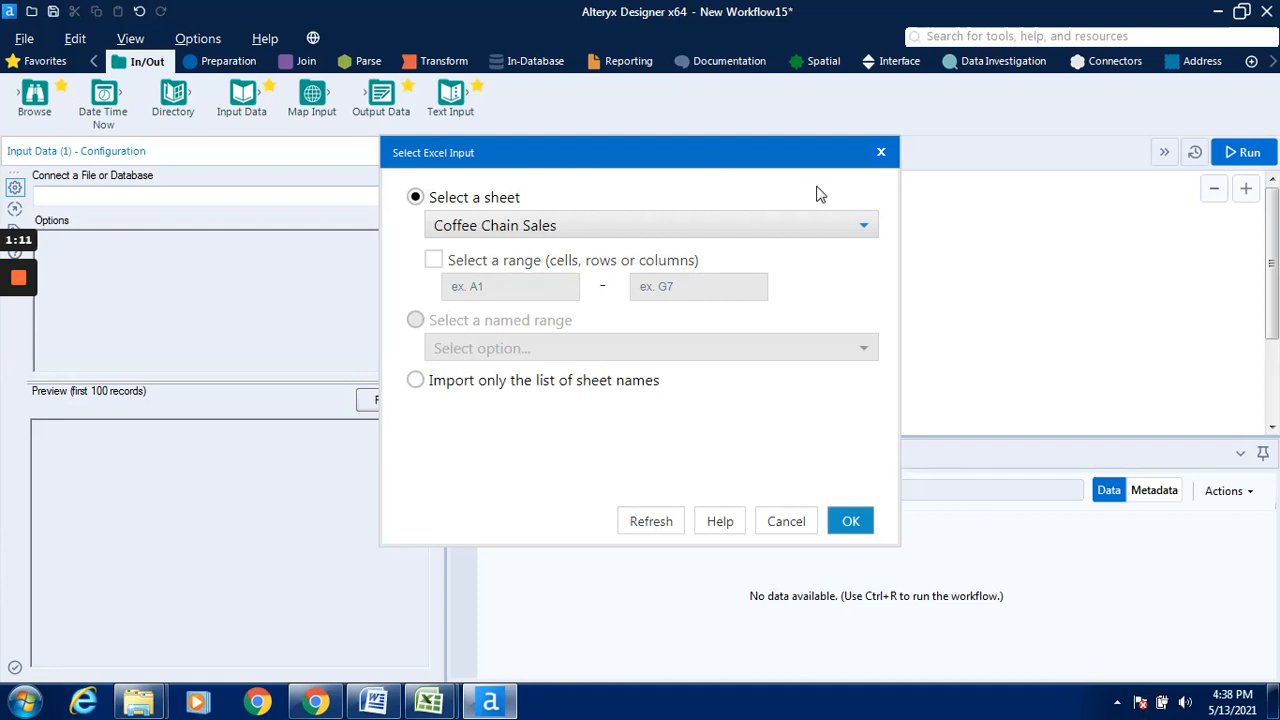
Import the Coffee Chain Sales sheet from the Excel file
{"action": "left_click", "coordinate": [862, 230]}
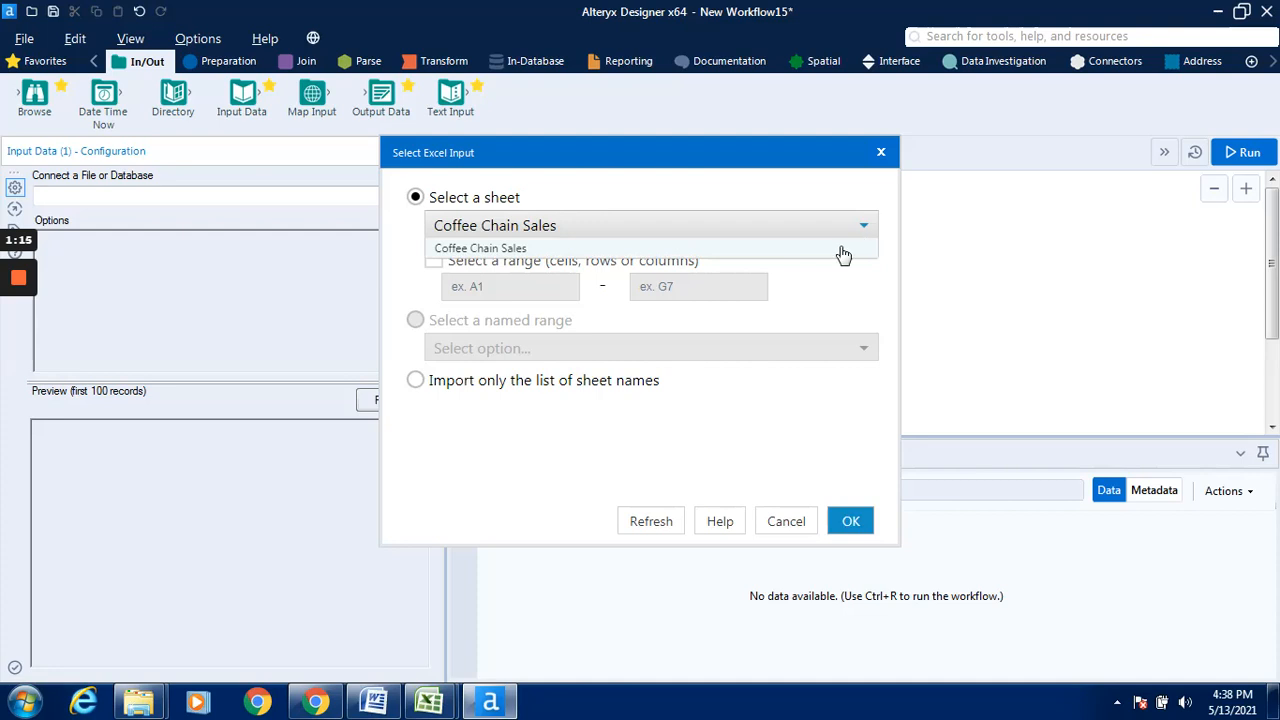
{"action": "left_click", "coordinate": [843, 252]}
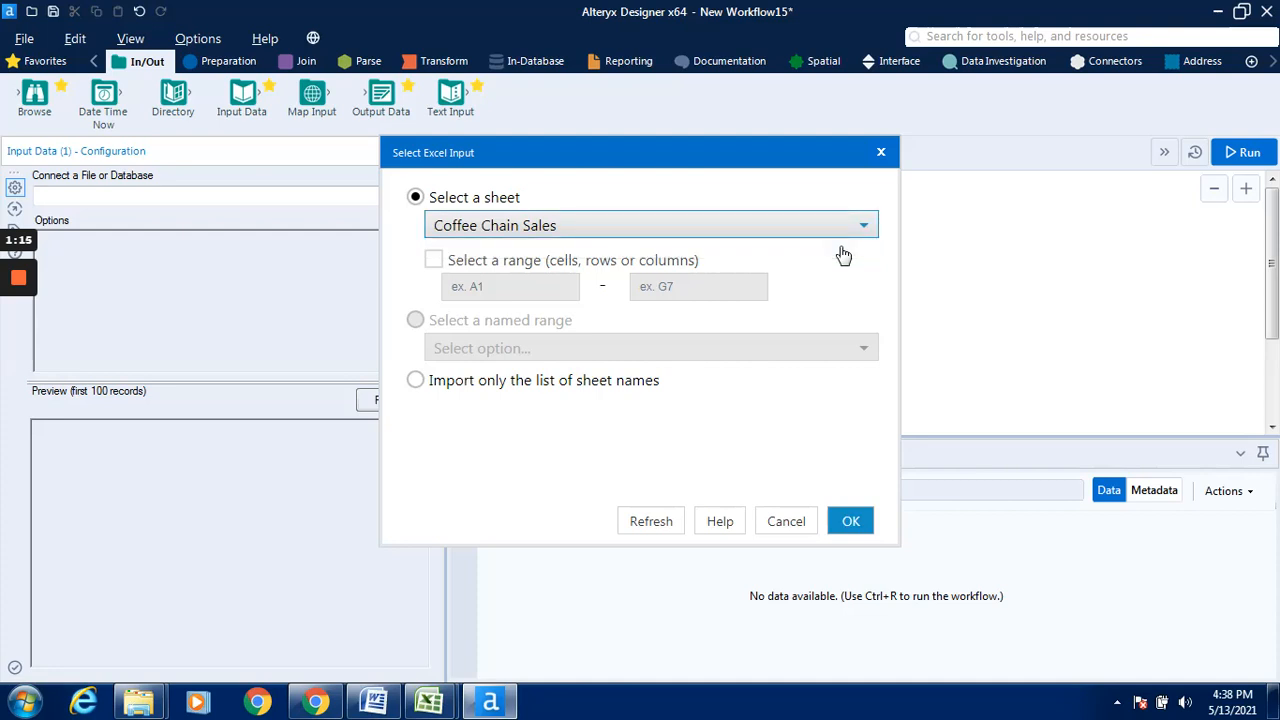
{"action": "left_click", "coordinate": [850, 521]}
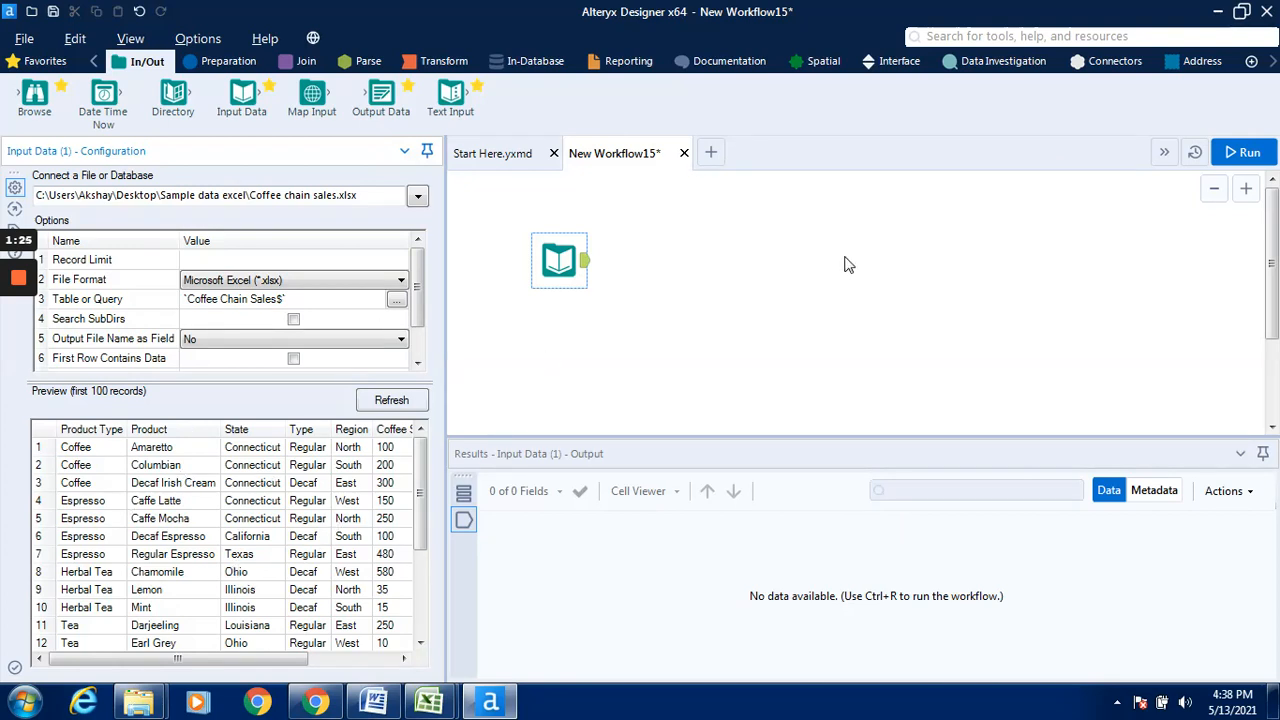
Add a Sort tool to the canvas, connected to the output of the Input Data tool
{"action": "left_click", "coordinate": [232, 63]}
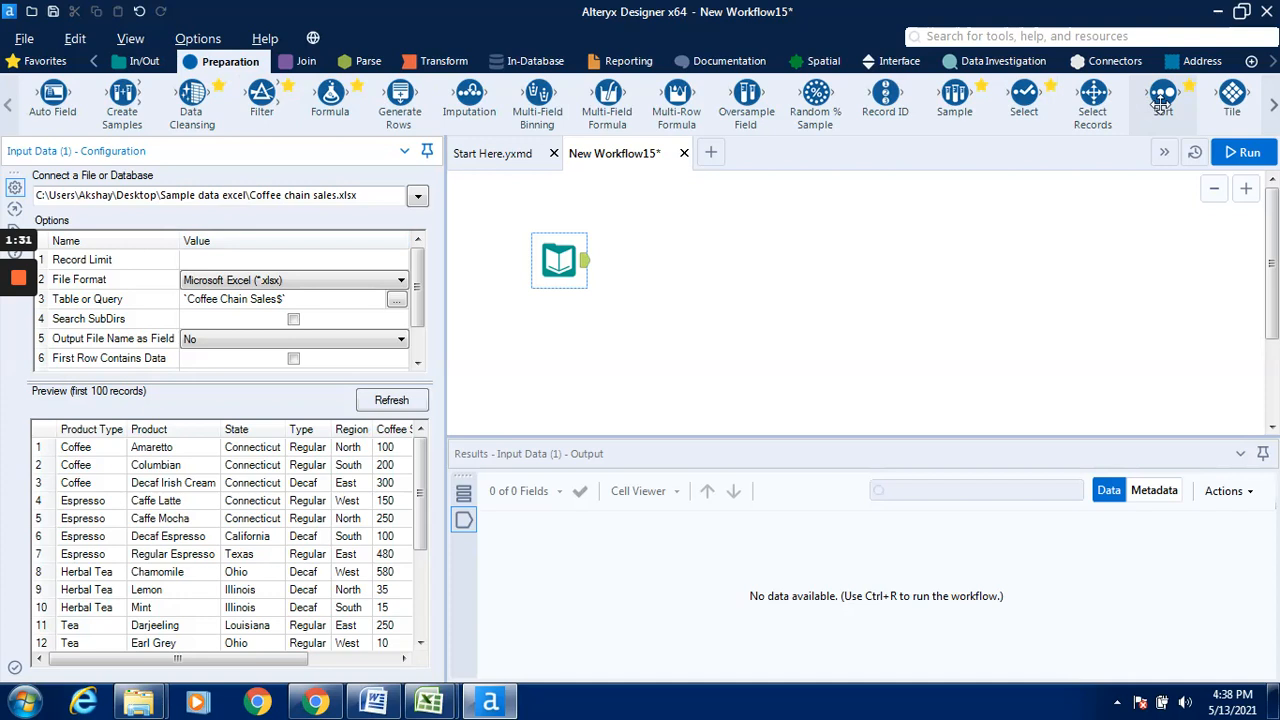
{"action": "left_click_drag", "start_coordinate": [1162, 103], "coordinate": [688, 261]}
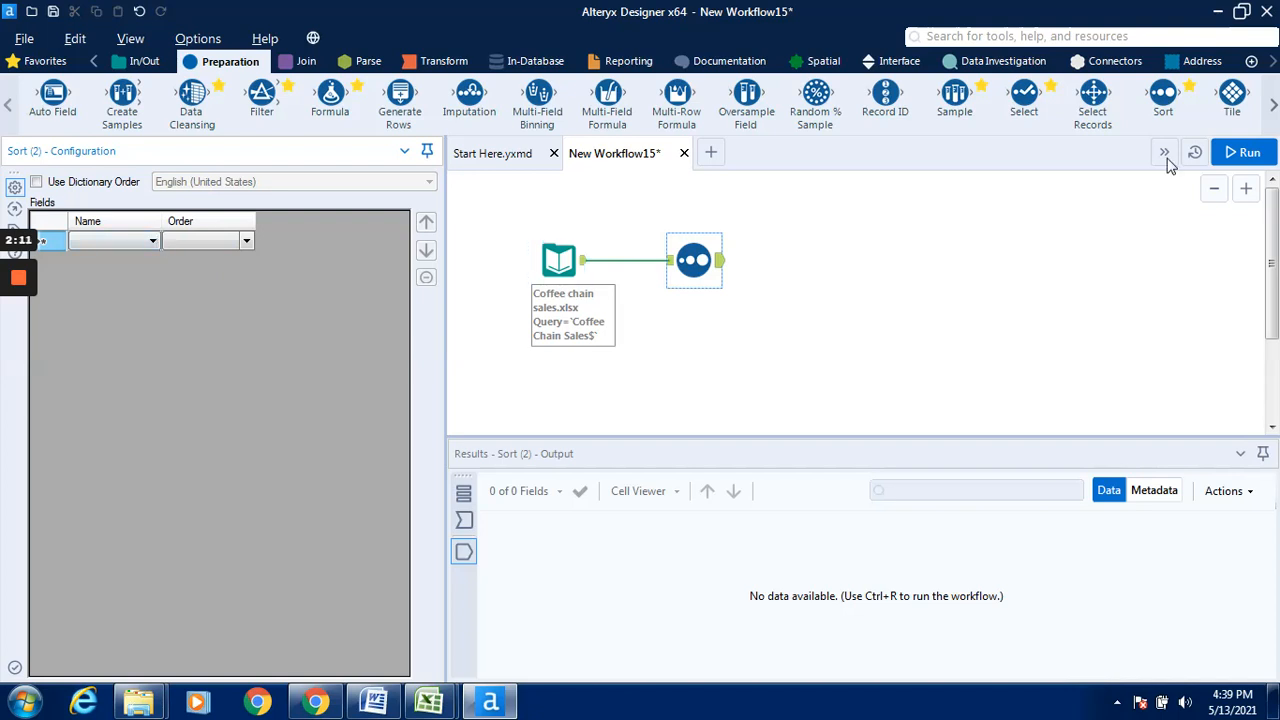
Try running the workflow twice without a sort field, selecting the Input Data tool between the runs
{"action": "left_click", "coordinate": [1232, 154]}
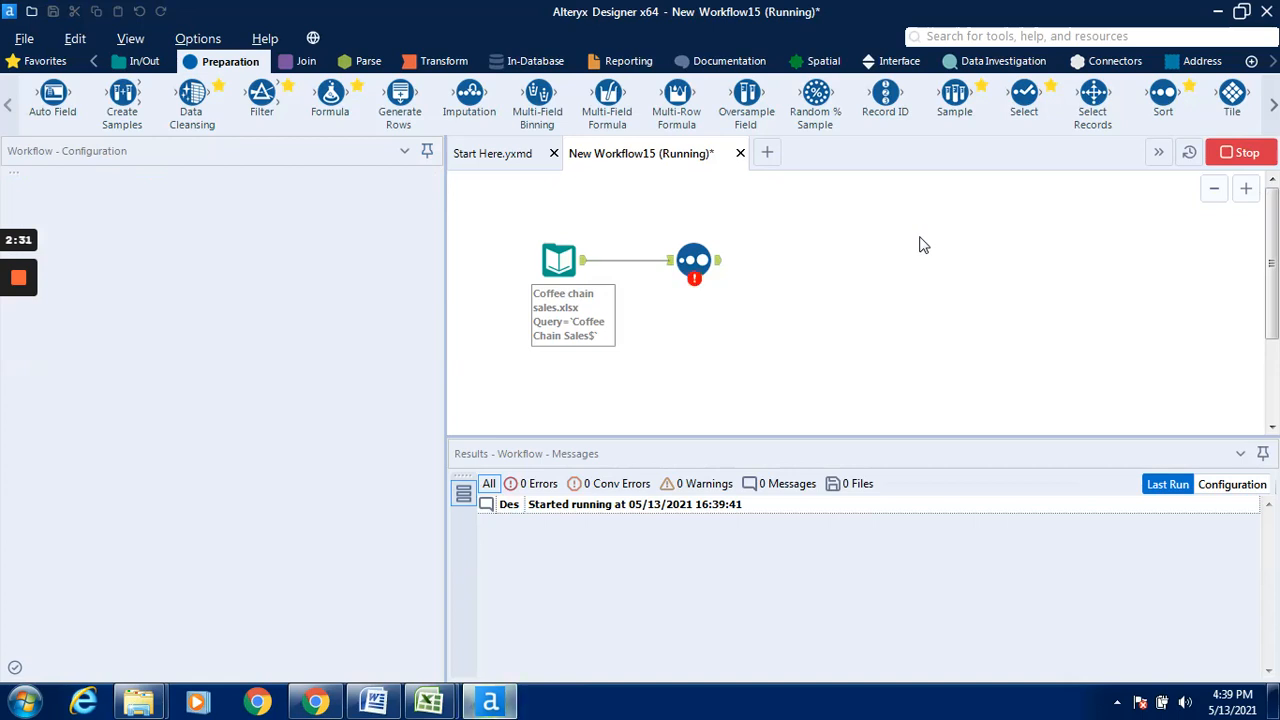
{"action": "mouse_move", "coordinate": [702, 268]}
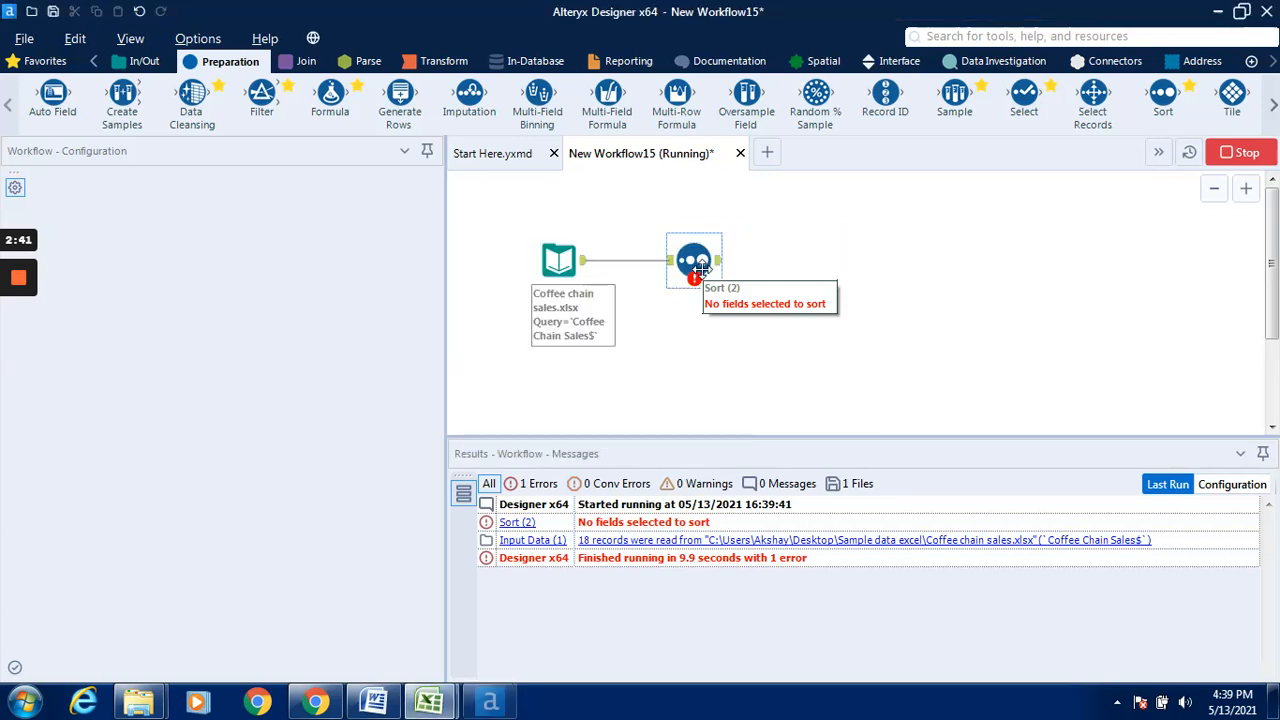
{"action": "left_click", "coordinate": [804, 424]}
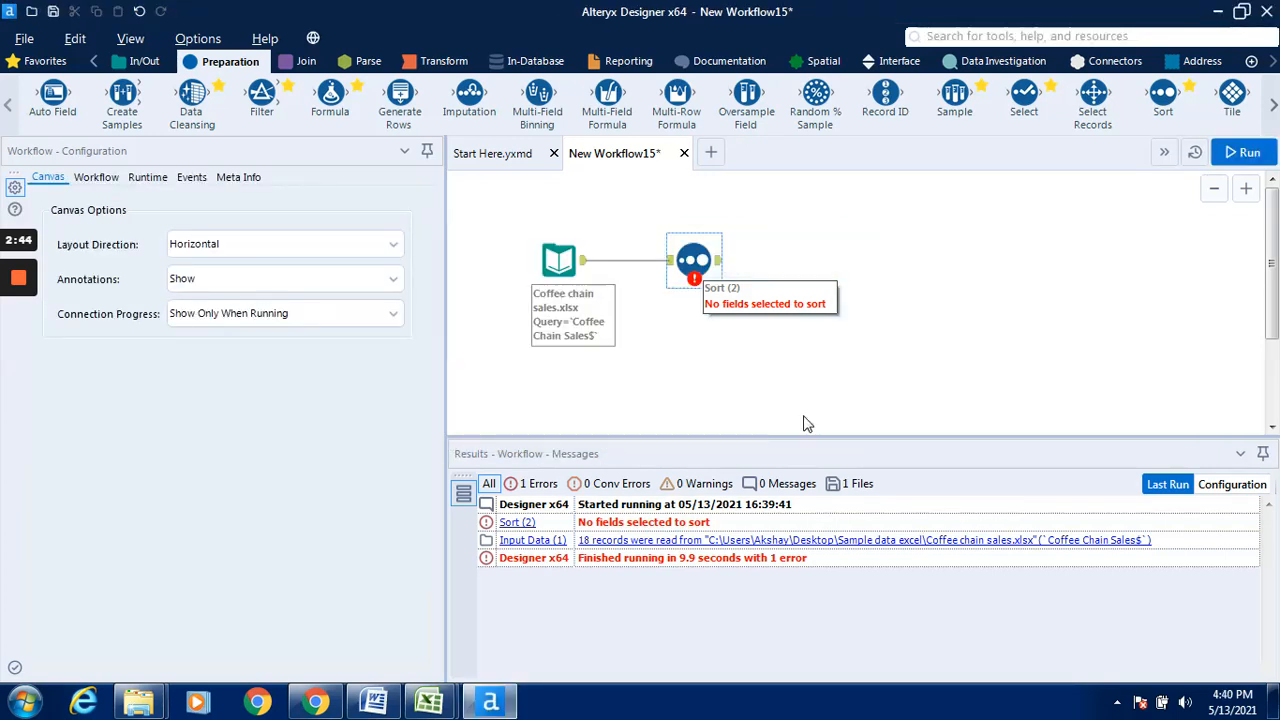
{"action": "left_click", "coordinate": [557, 262]}
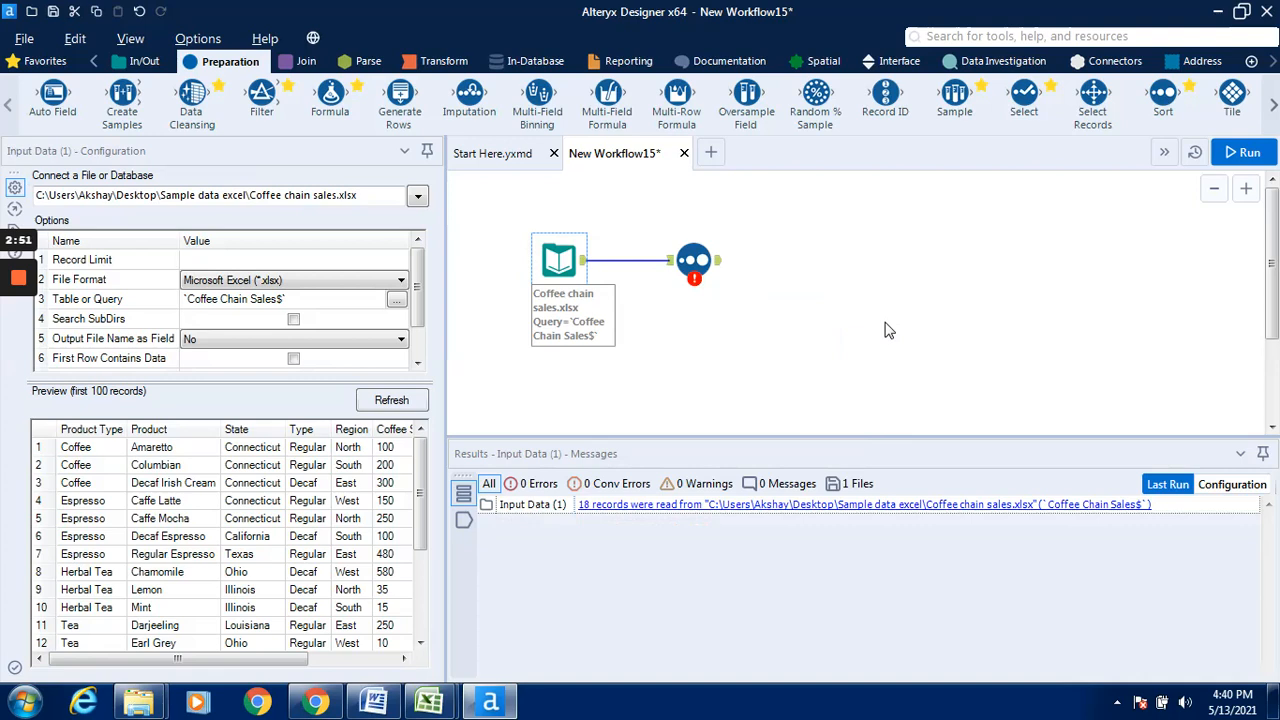
{"action": "left_click", "coordinate": [1259, 160]}
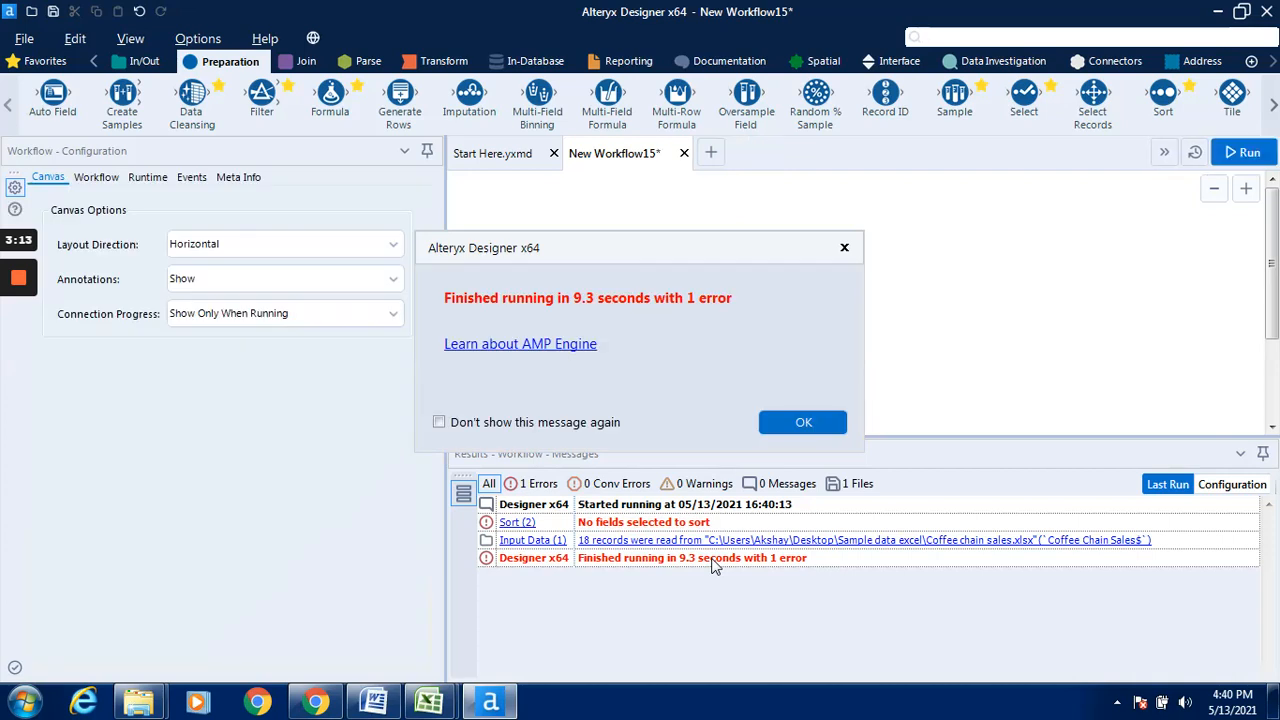
{"action": "left_click", "coordinate": [779, 415]}
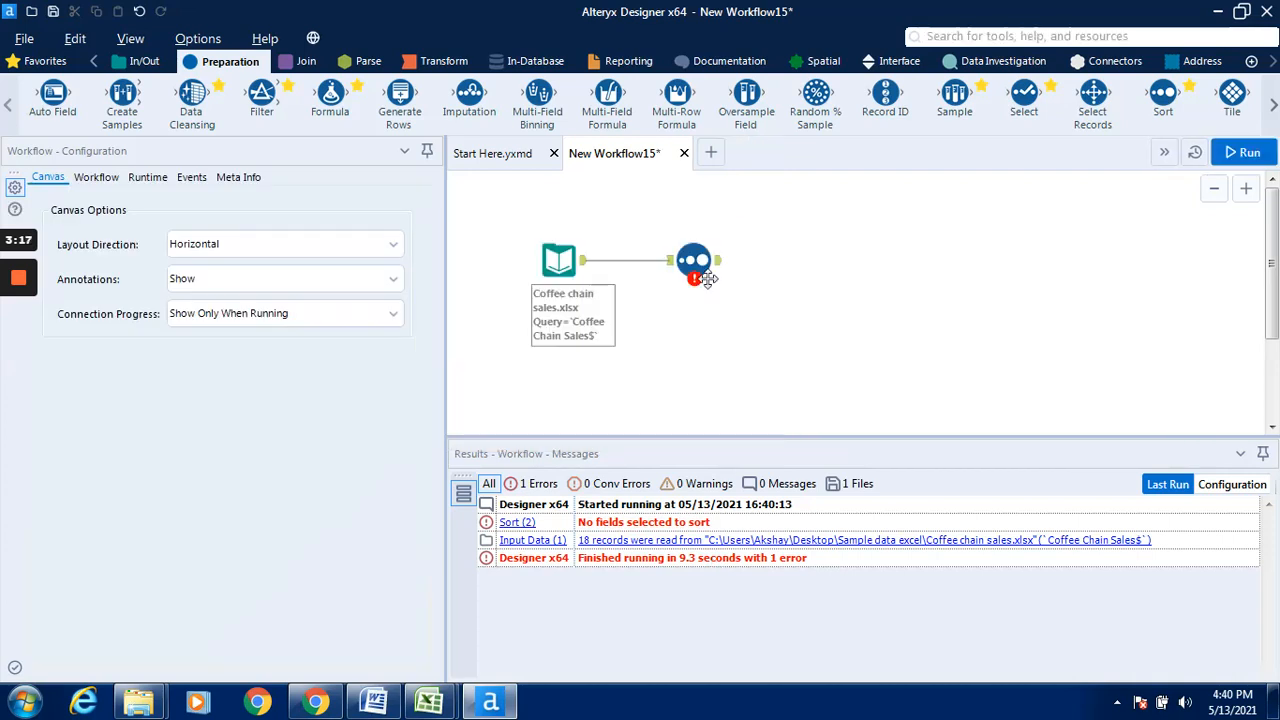
Configure the Sort tool to order the records by Coffee Sales, Descending
{"action": "left_click", "coordinate": [704, 264]}
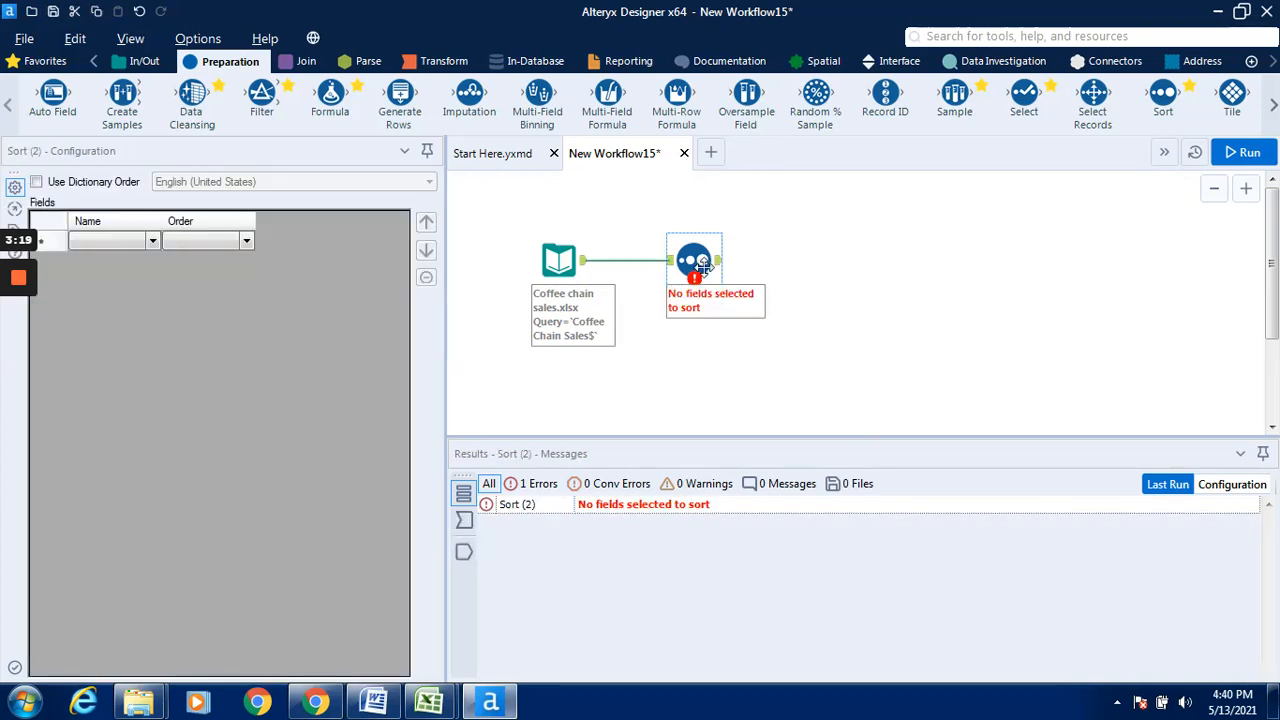
{"action": "left_click", "coordinate": [151, 242]}
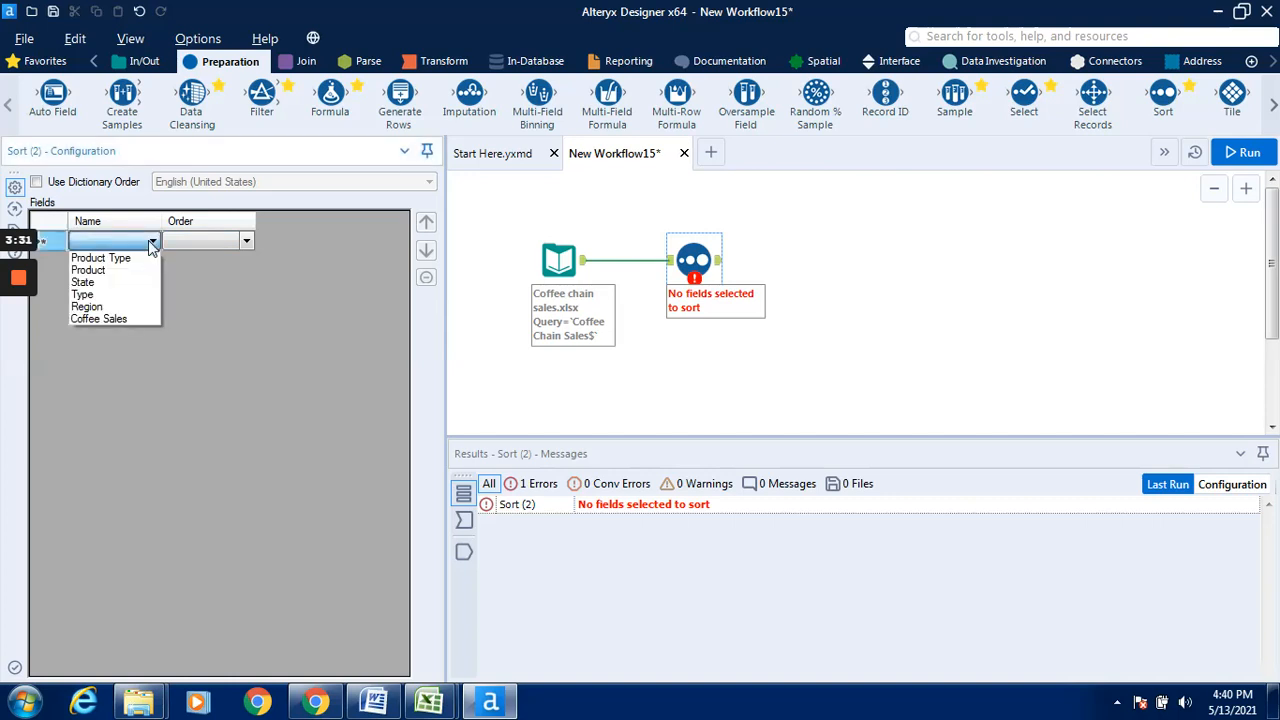
{"action": "left_click", "coordinate": [136, 316]}
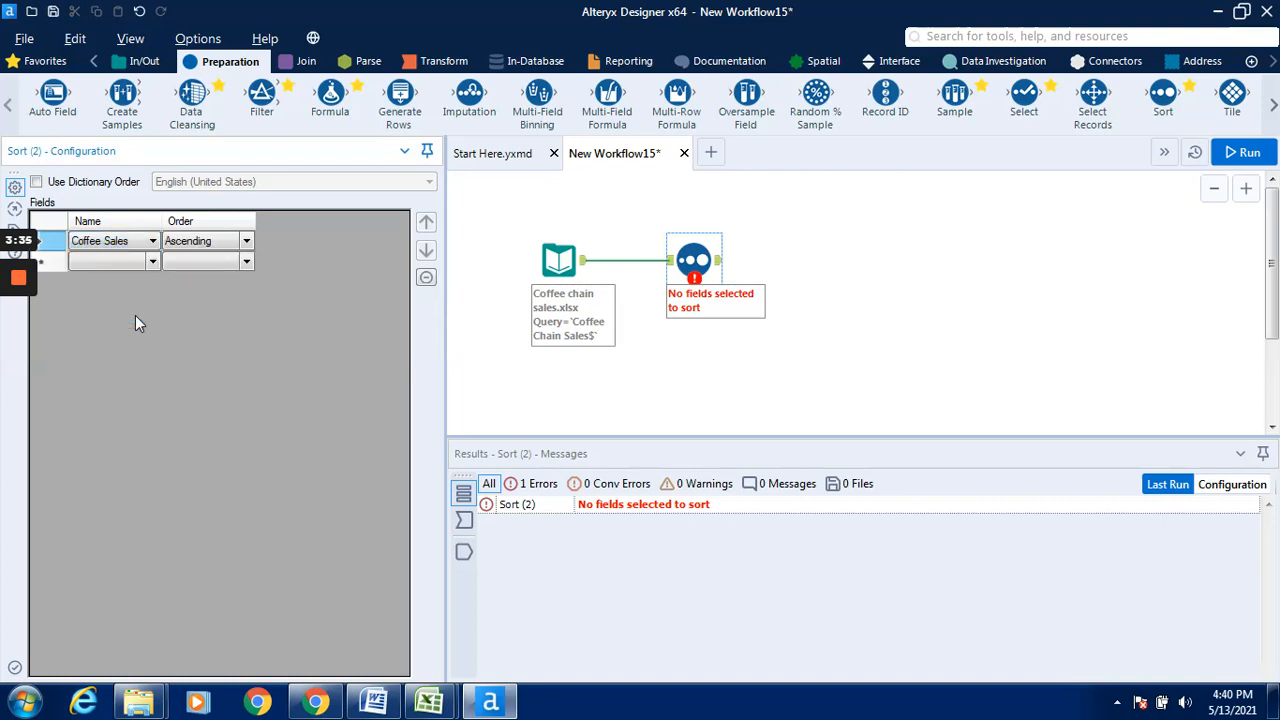
{"action": "left_click", "coordinate": [247, 244]}
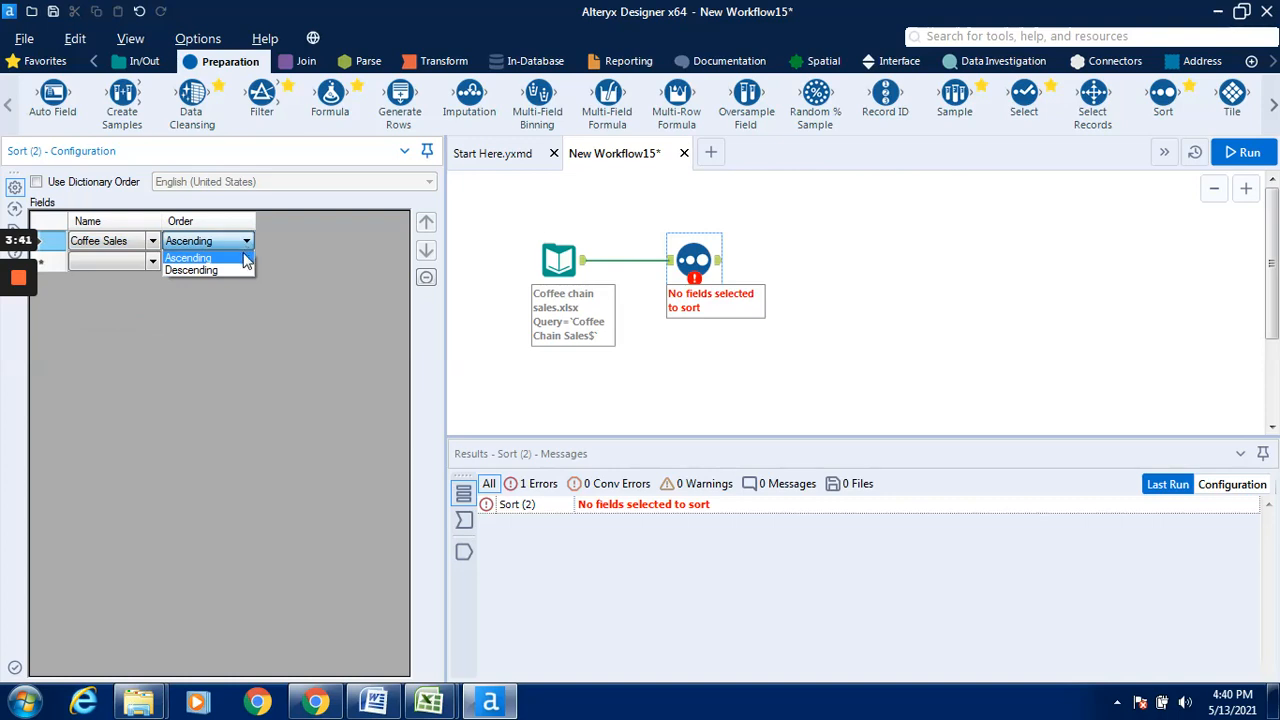
{"action": "left_click", "coordinate": [240, 271]}
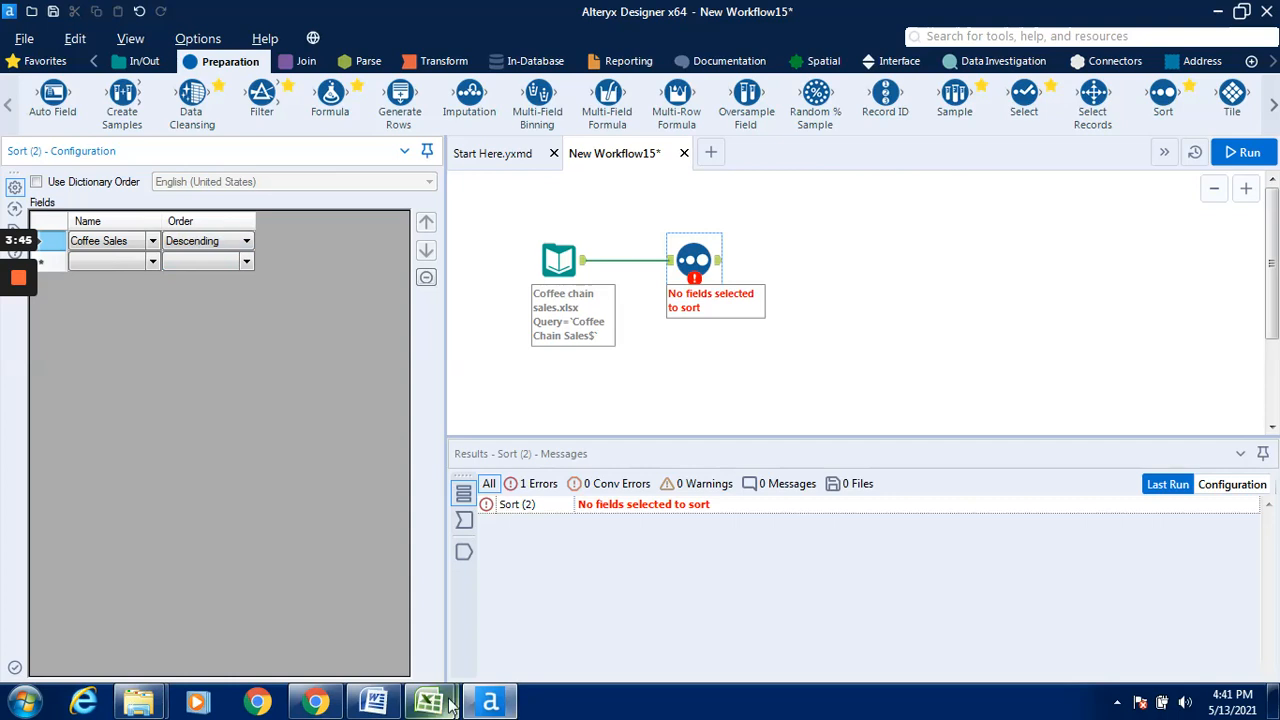
Switch to the Coffee chain sales workbook in Excel to review the source data, and return to Alteryx Designer
{"action": "mouse_move", "coordinate": [448, 705]}
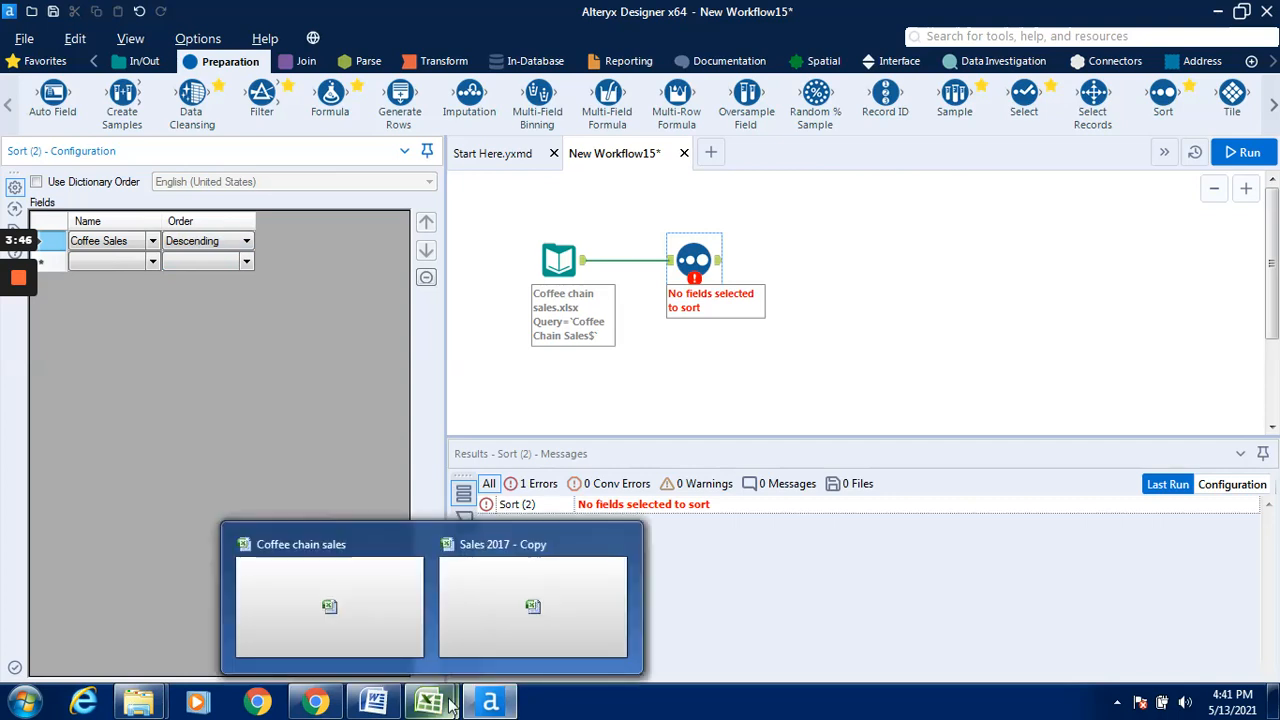
{"action": "left_click", "coordinate": [396, 626]}
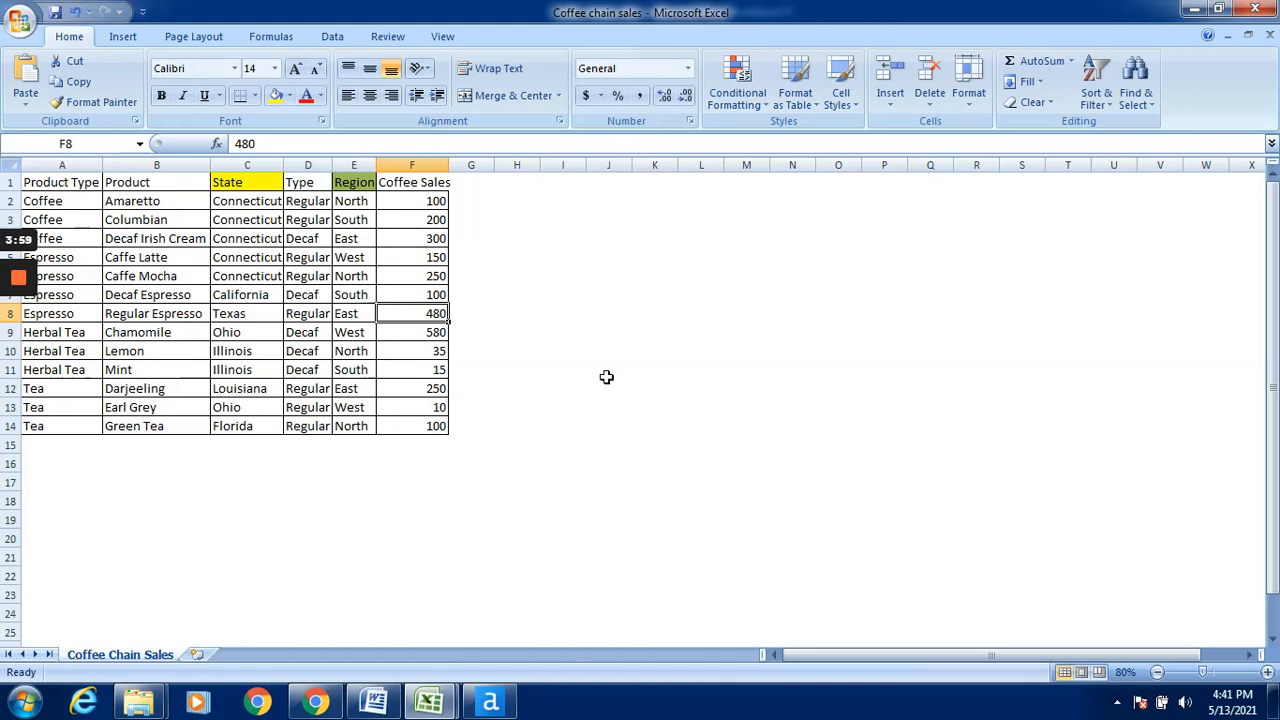
{"action": "left_click", "coordinate": [1190, 9]}
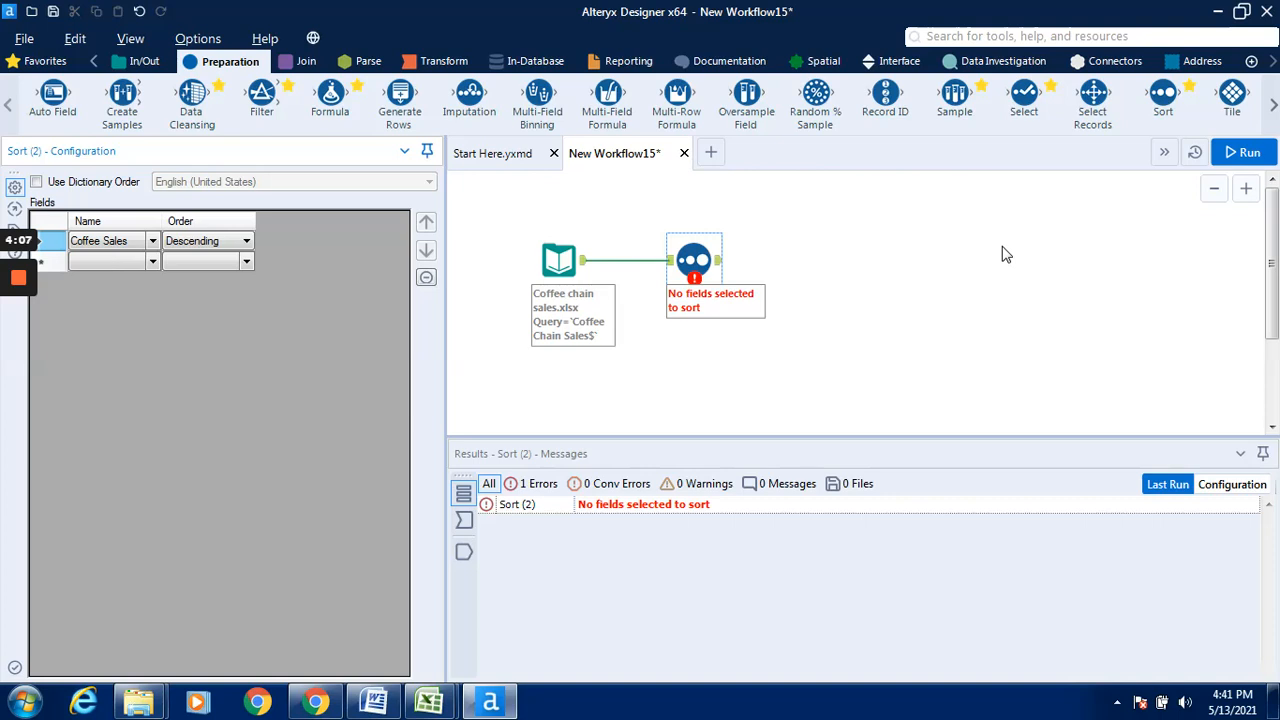
Run the workflow with the Coffee Sales sort configured and dismiss the completion message
{"action": "left_click", "coordinate": [1252, 151]}
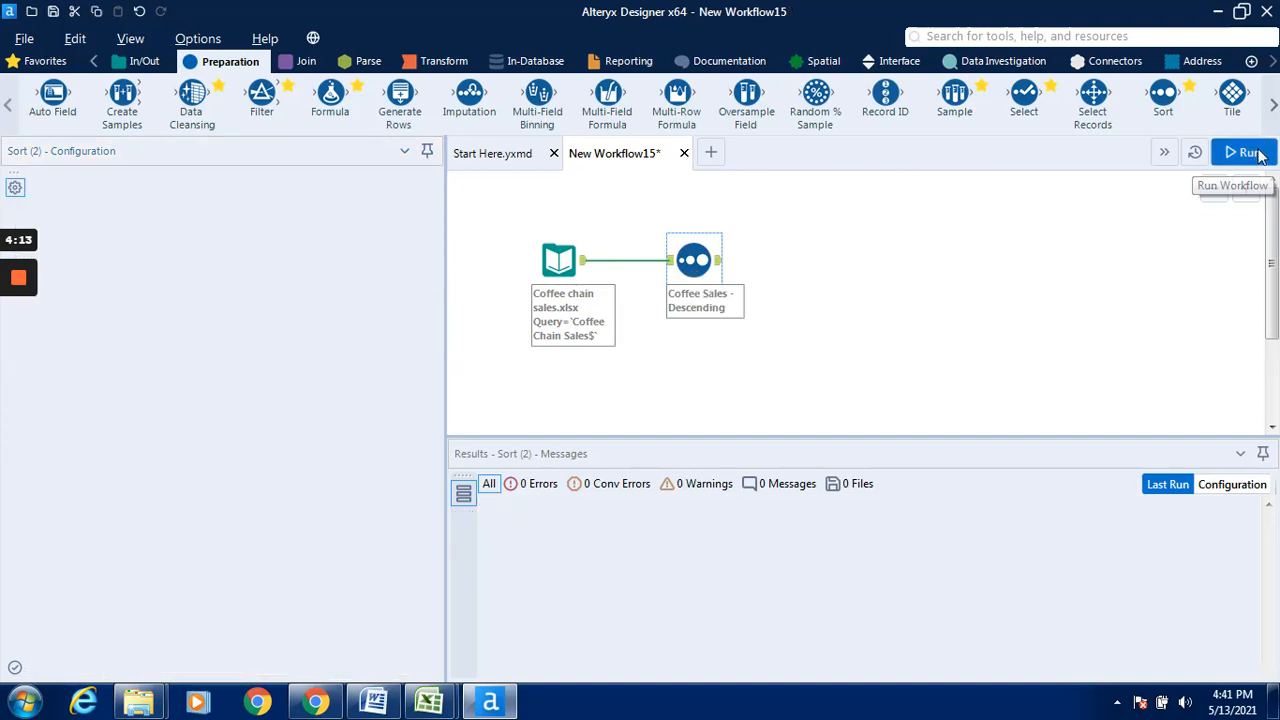
{"action": "left_click", "coordinate": [1256, 154]}
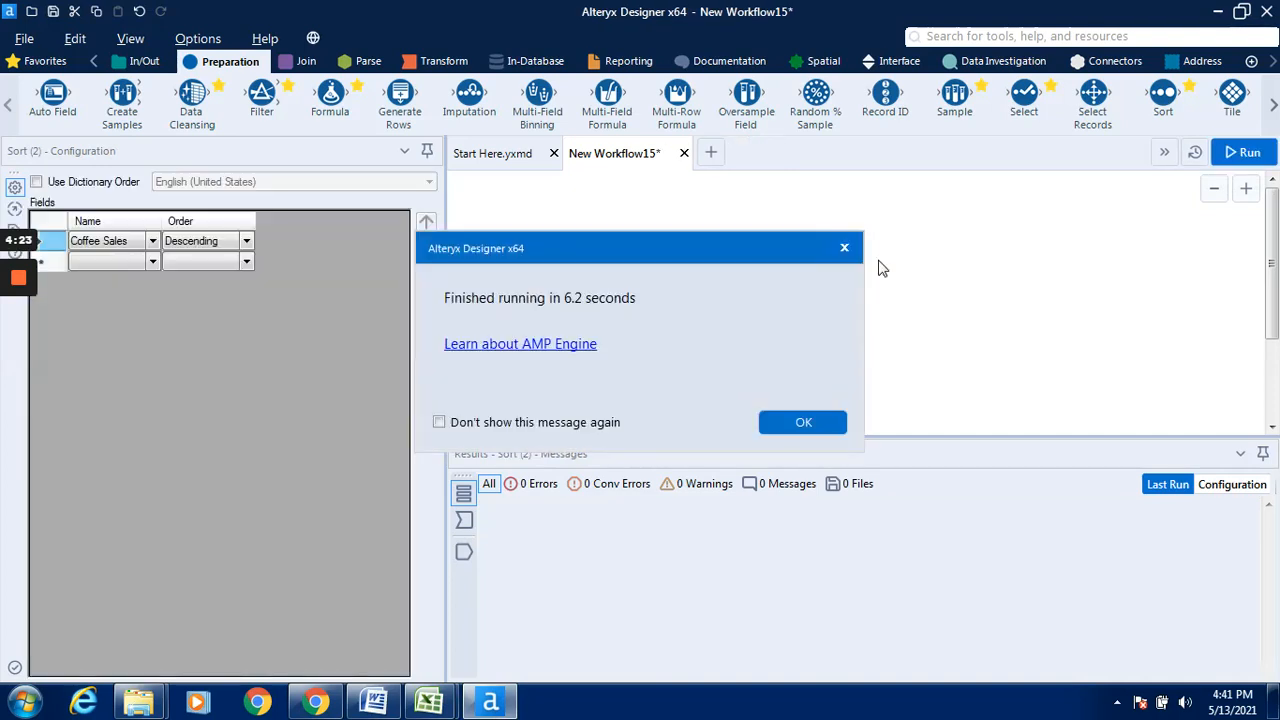
{"action": "left_click", "coordinate": [789, 428]}
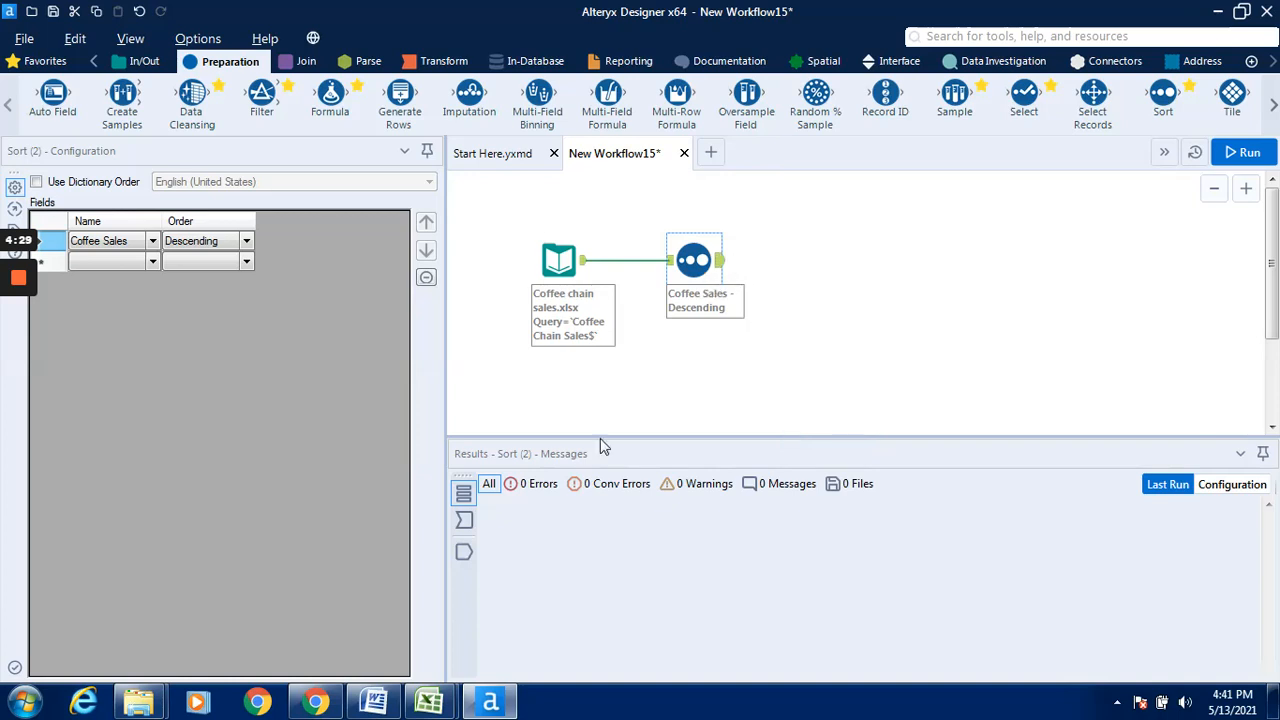
Examine the Sort tool's output data, checking the Coffee Sales order from the first to the last records
{"action": "left_click", "coordinate": [720, 262]}
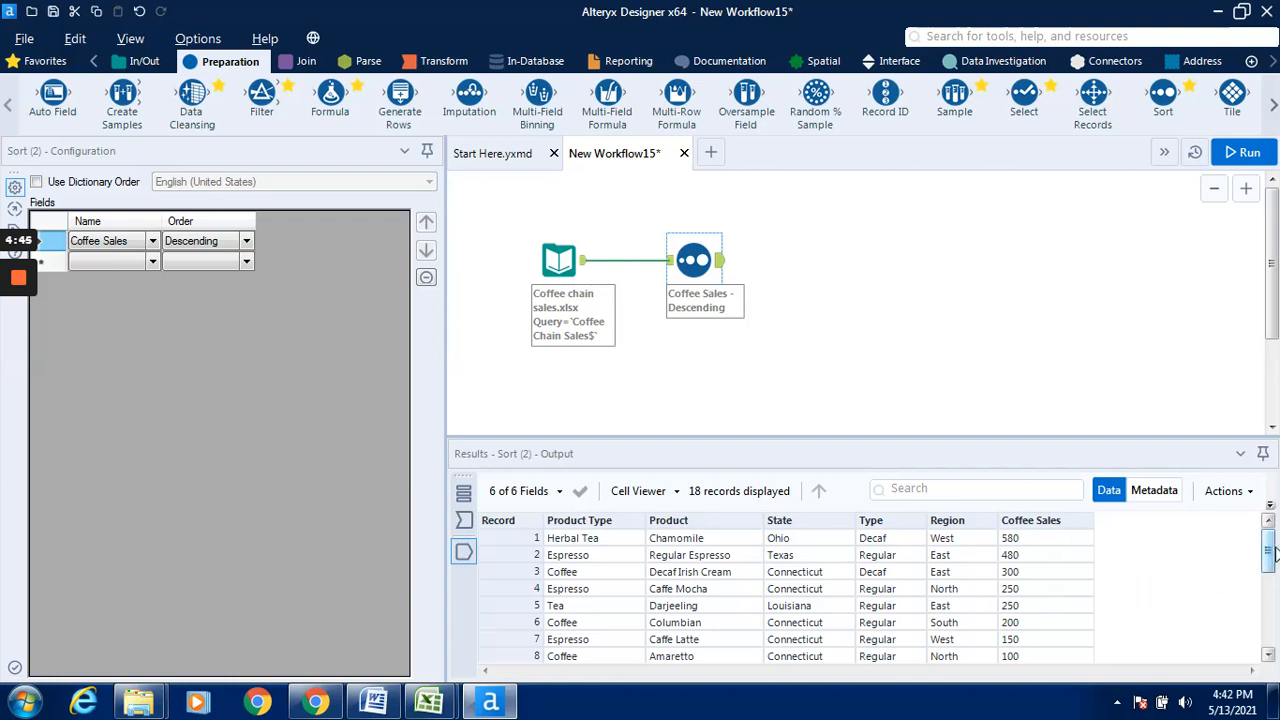
{"action": "left_click_drag", "start_coordinate": [1271, 558], "coordinate": [1272, 633]}
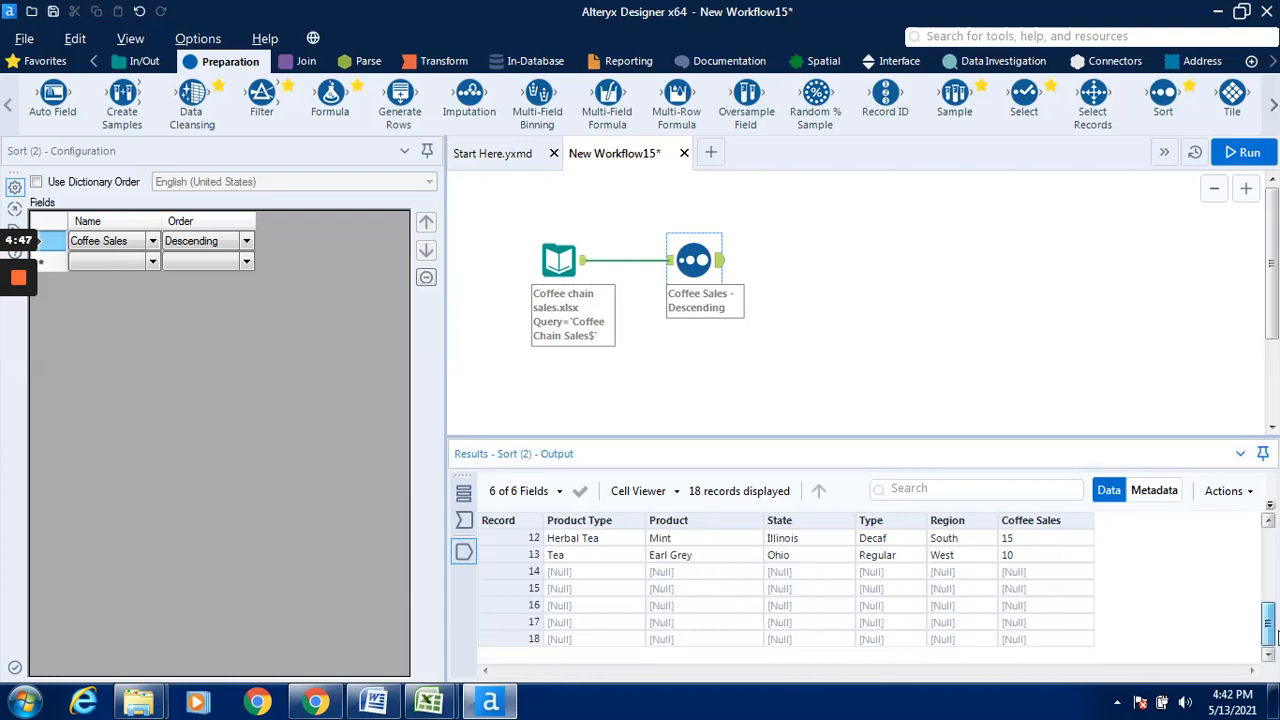
{"action": "scroll", "coordinate": [1272, 640], "scroll_direction": "up", "scroll_amount": 1}
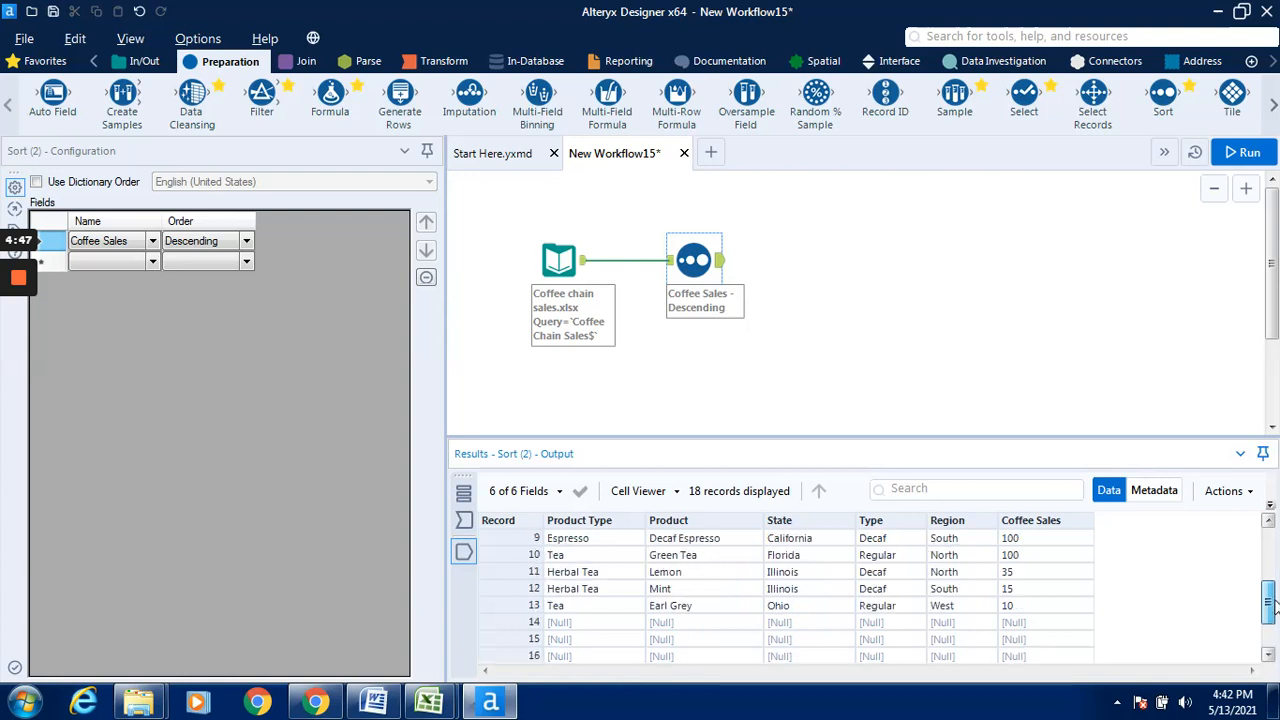
{"action": "left_click", "coordinate": [1029, 605]}
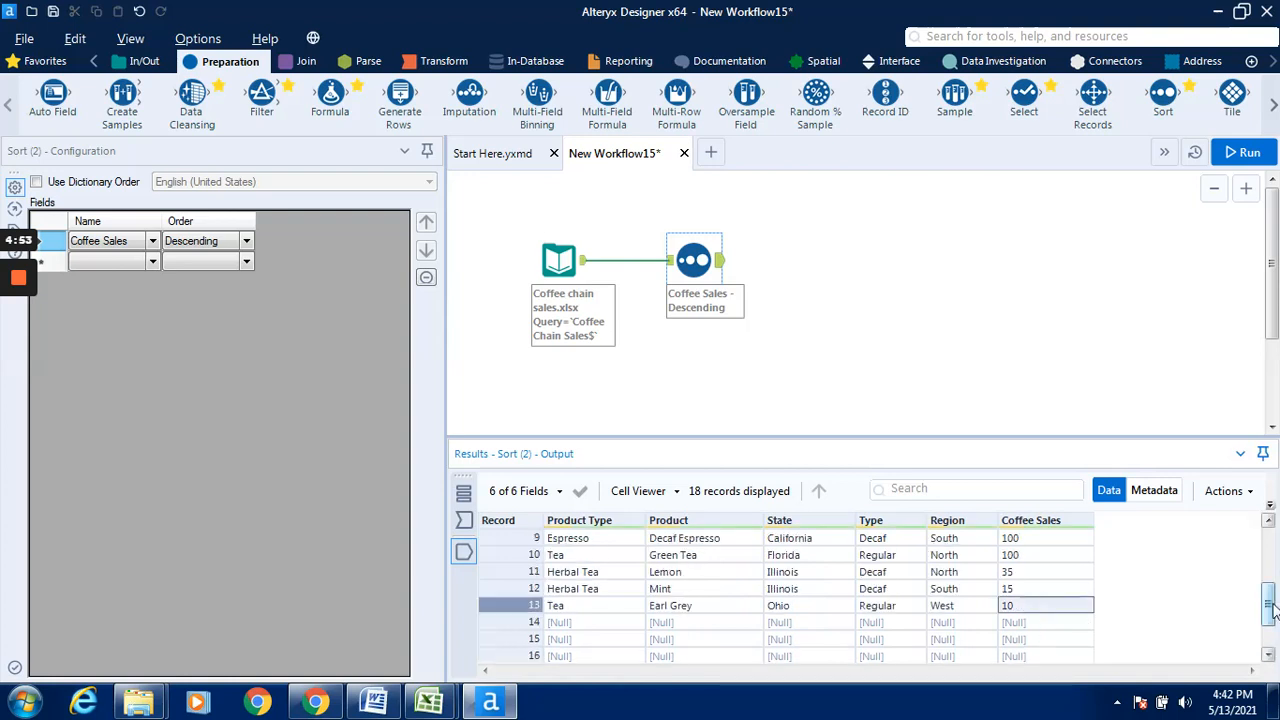
{"action": "left_click_drag", "start_coordinate": [1272, 612], "coordinate": [1274, 545]}
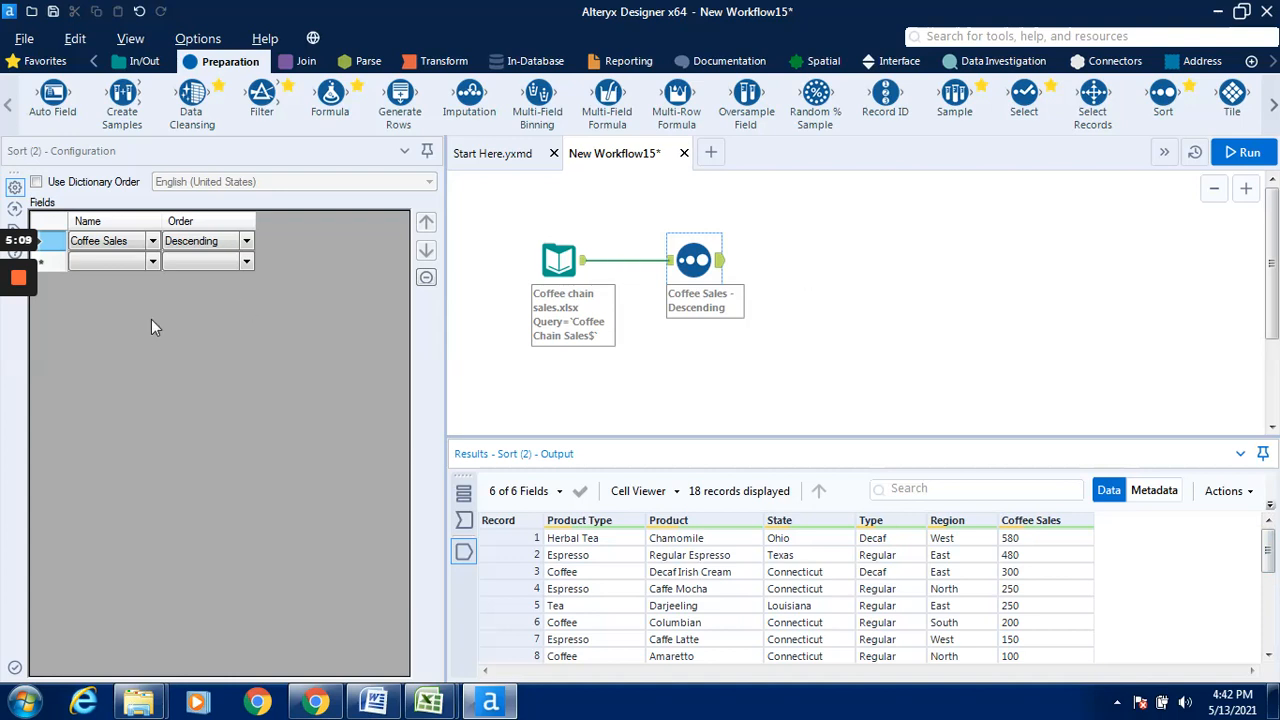
{"action": "mouse_move", "coordinate": [20, 278]}
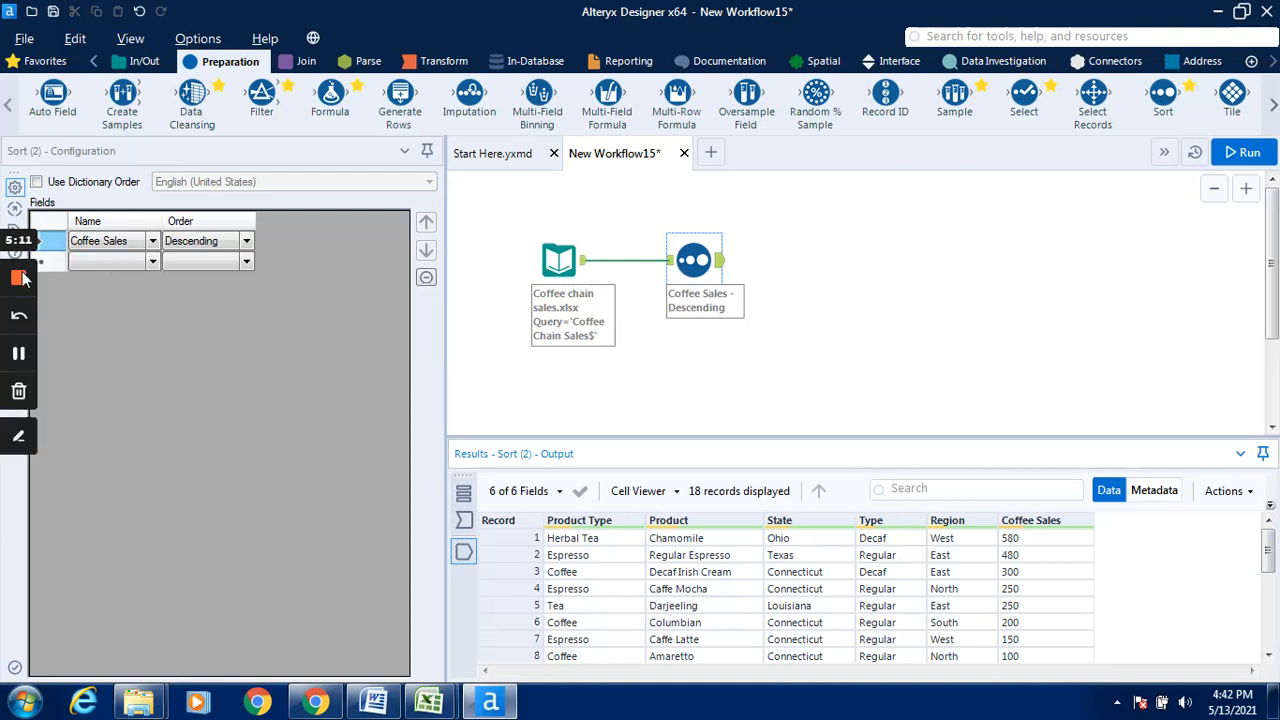